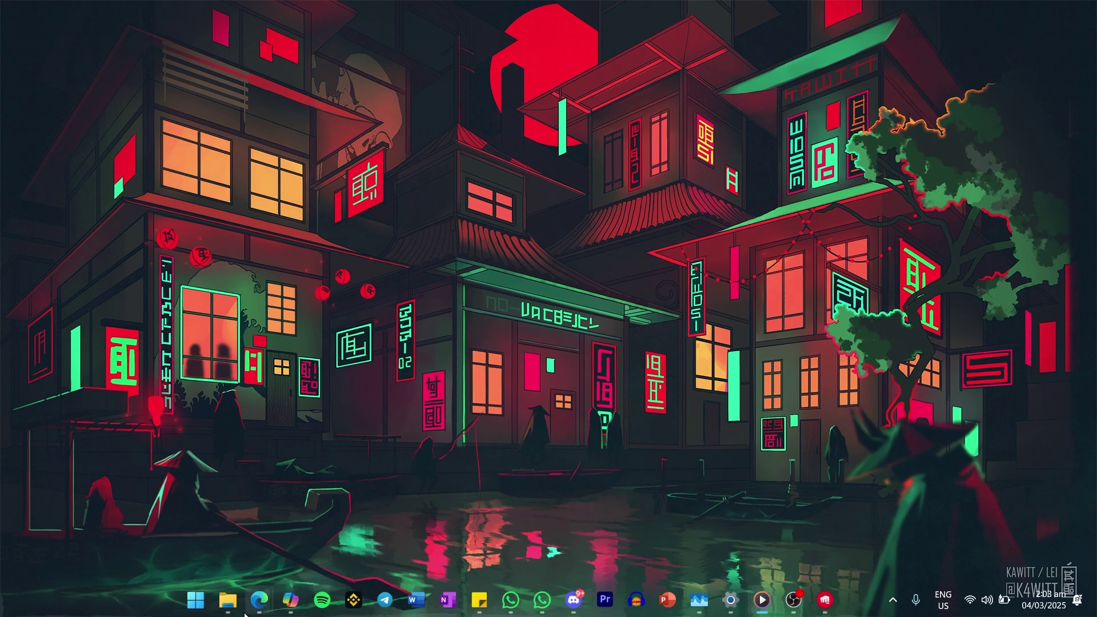
# Open the Riot Client install location from its Desktop shortcut via Open file location.
pyautogui.moveTo(227, 600)
pyautogui.click(298, 544)
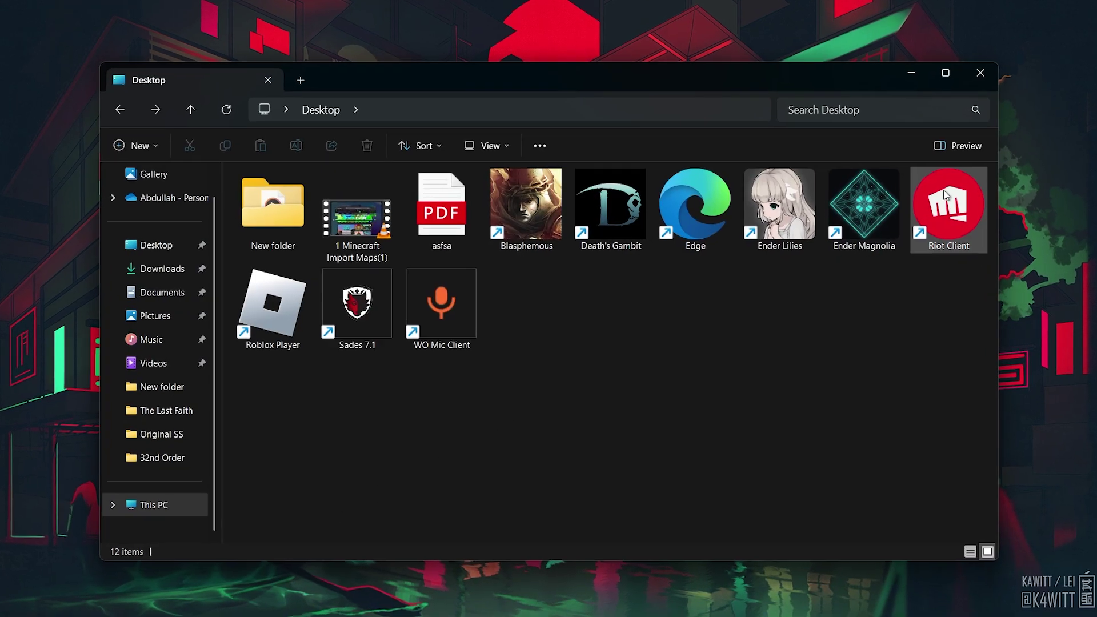
pyautogui.click(927, 200)
pyautogui.rightClick(926, 199)
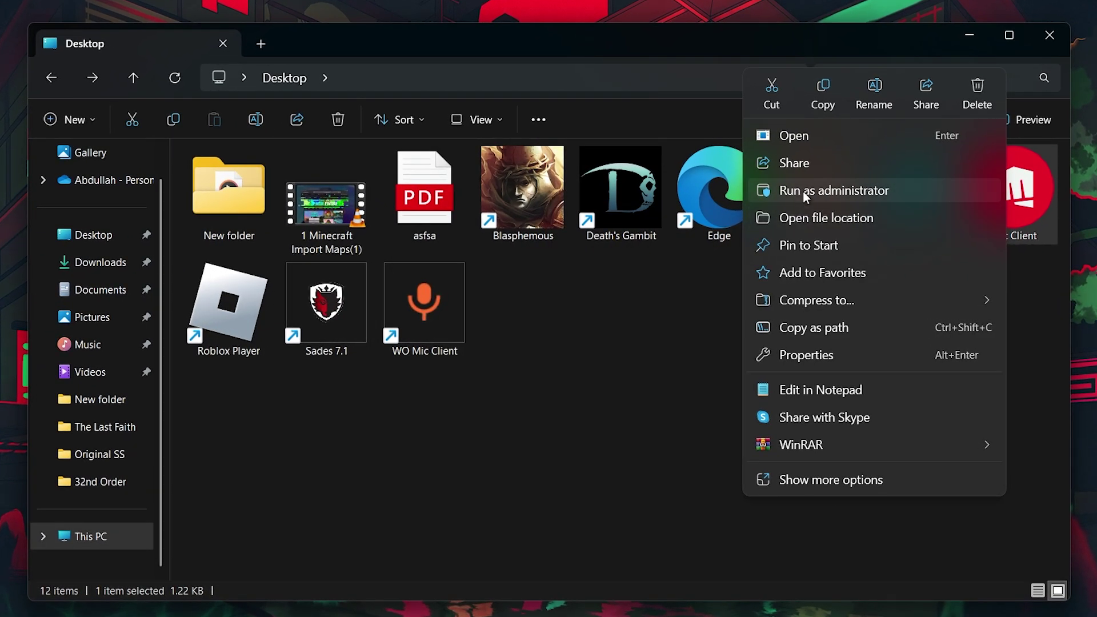
pyautogui.click(810, 218)
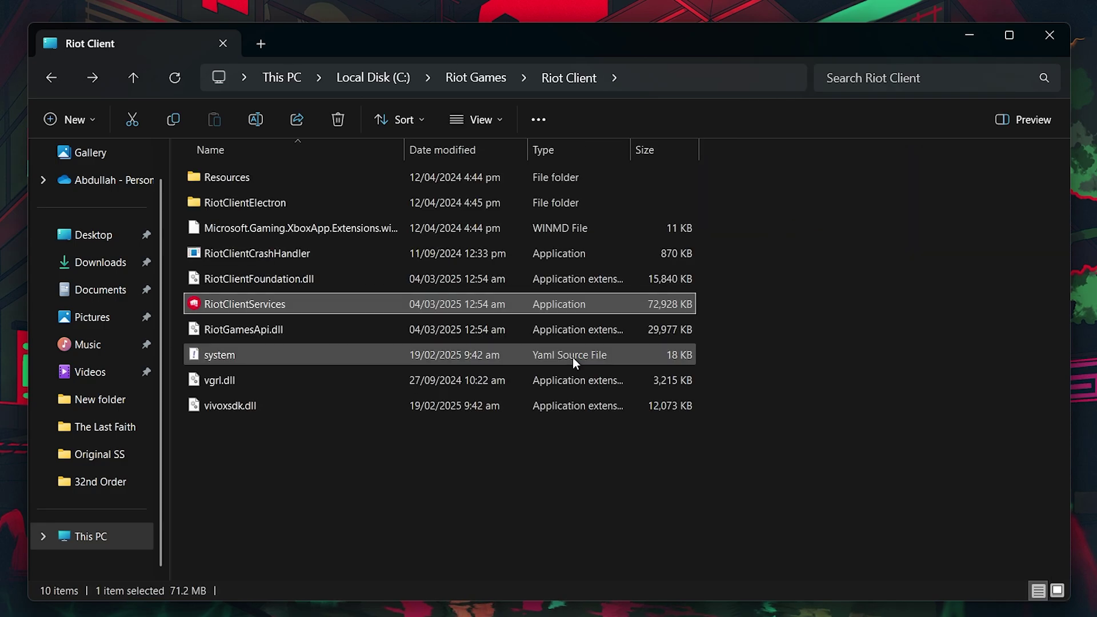
pyautogui.click(504, 434)
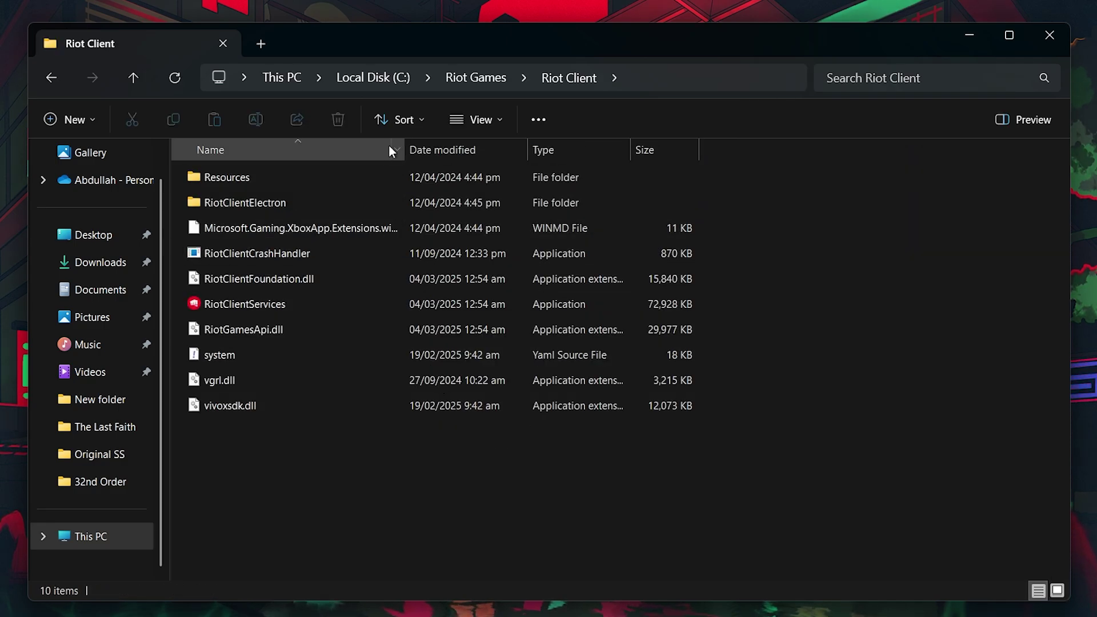
# Go up to the Riot Games folder and attempt to delete the Riot Client folder.
pyautogui.click(470, 77)
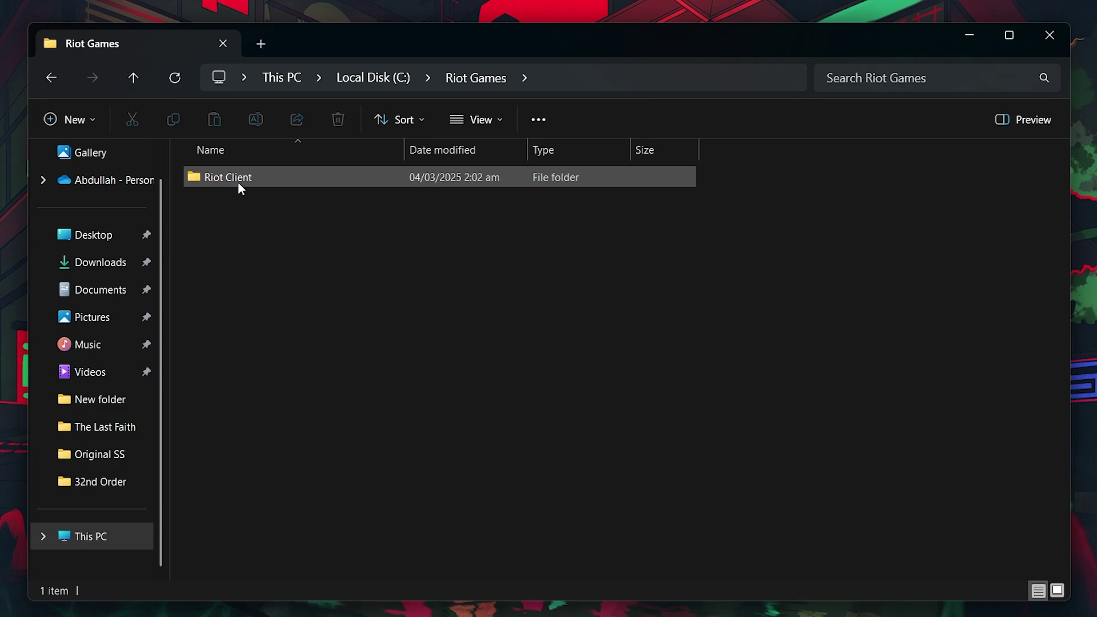
pyautogui.click(237, 178)
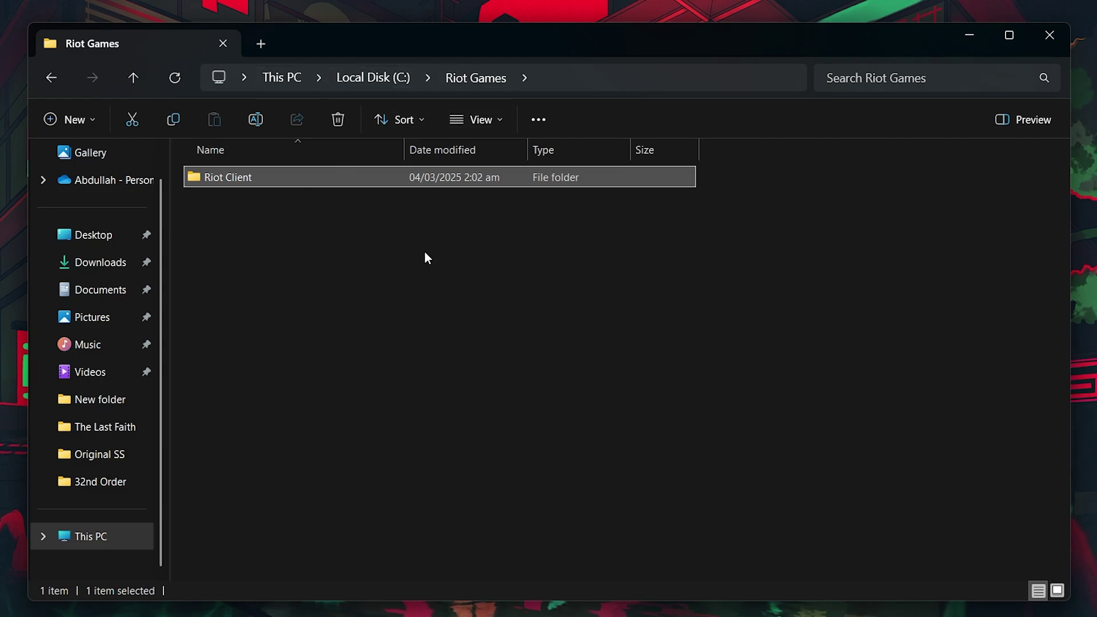
pyautogui.rightClick(222, 177)
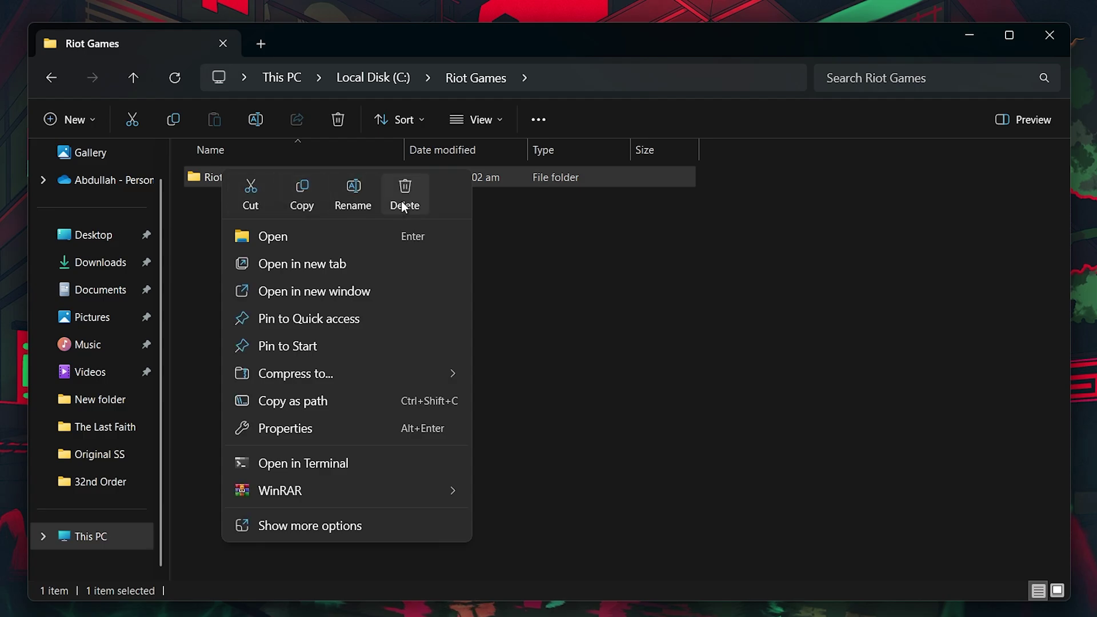
pyautogui.click(557, 315)
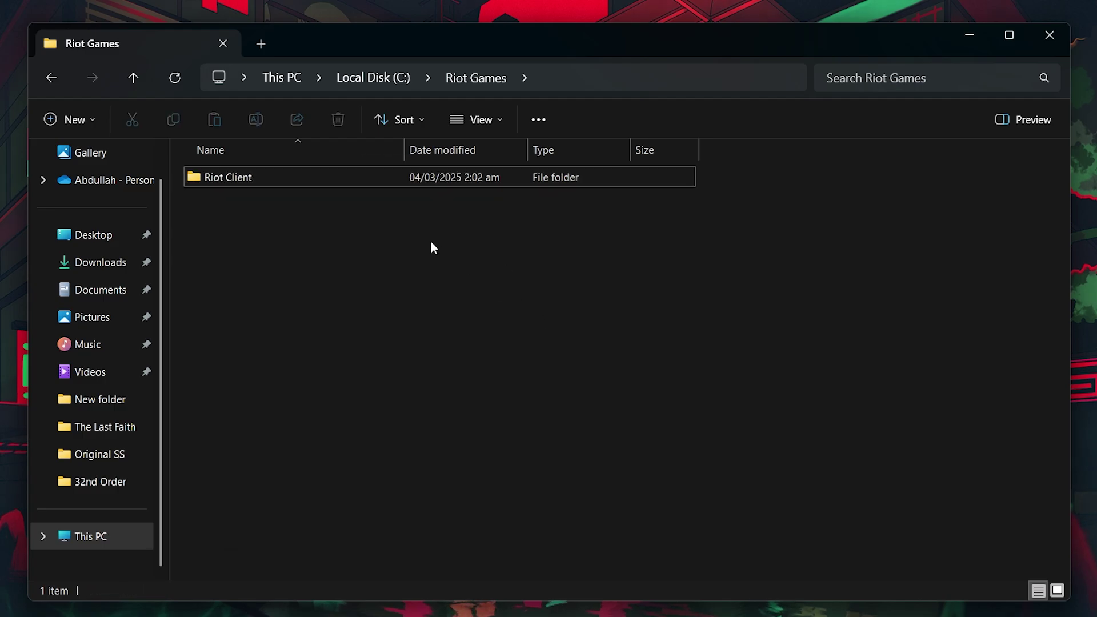
pyautogui.click(340, 180)
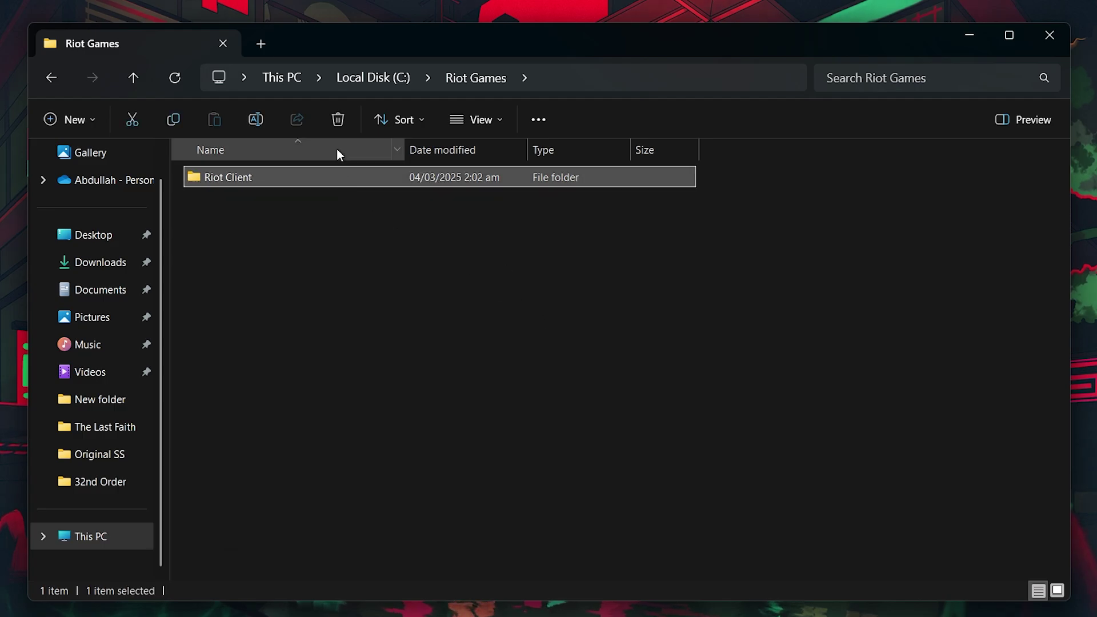
pyautogui.click(378, 251)
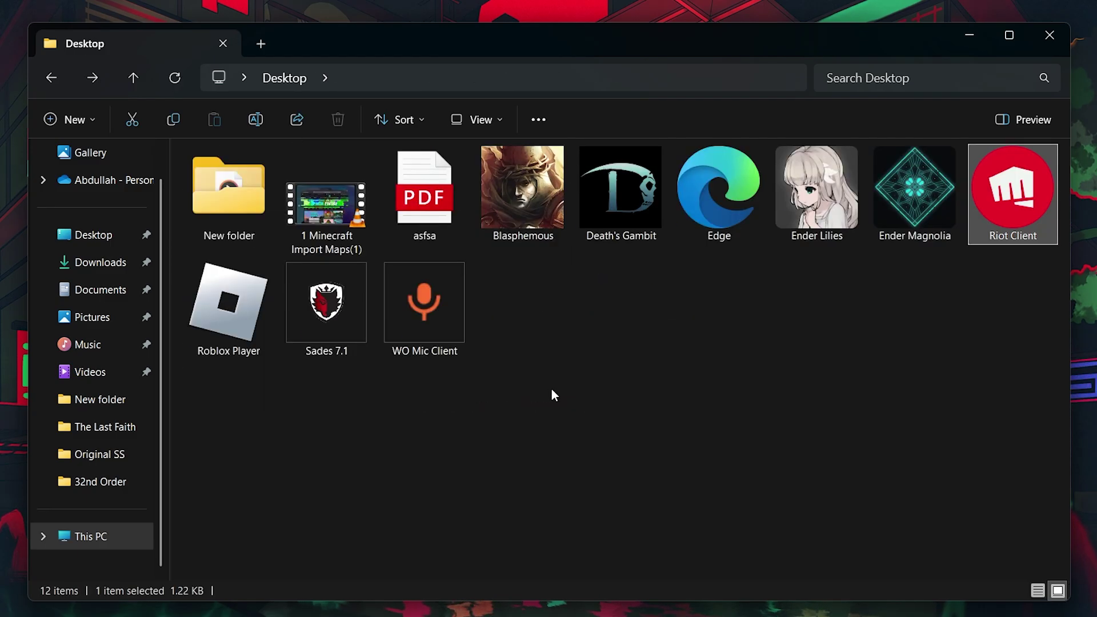
# Run %appdata% to open the AppData Roaming folder in File Explorer.
pyautogui.click(552, 390)
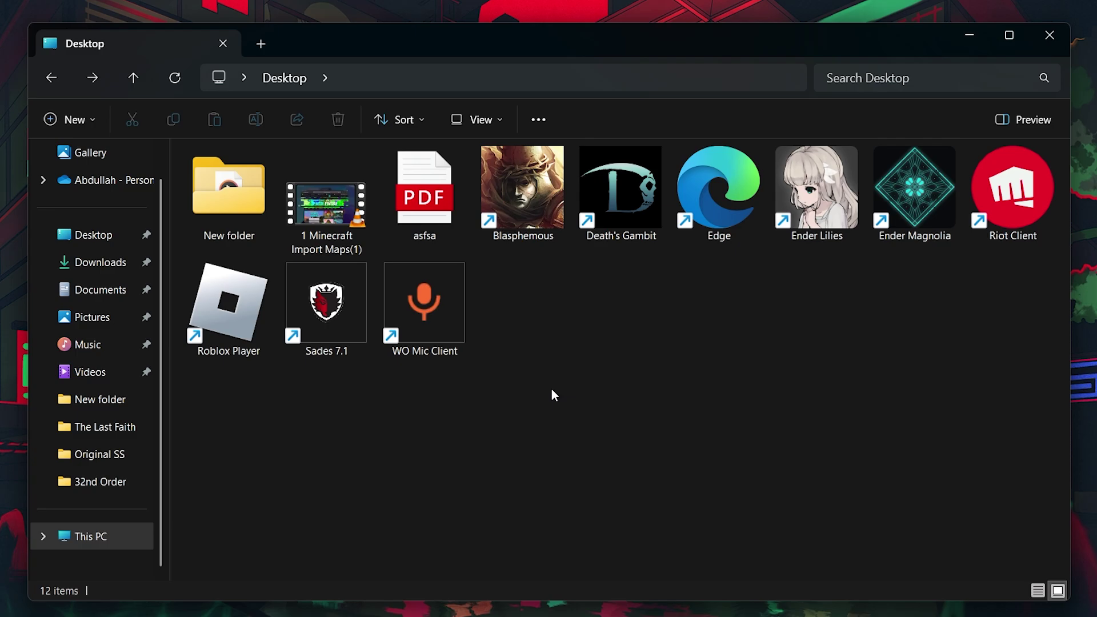
pyautogui.press('super+r')
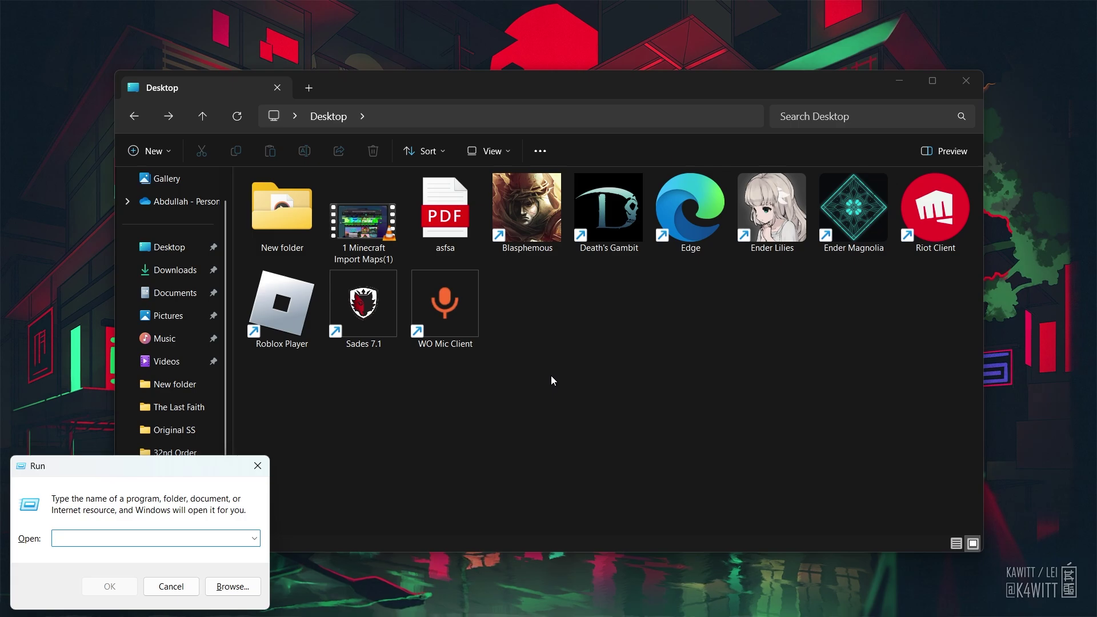
pyautogui.write('%appdata%')
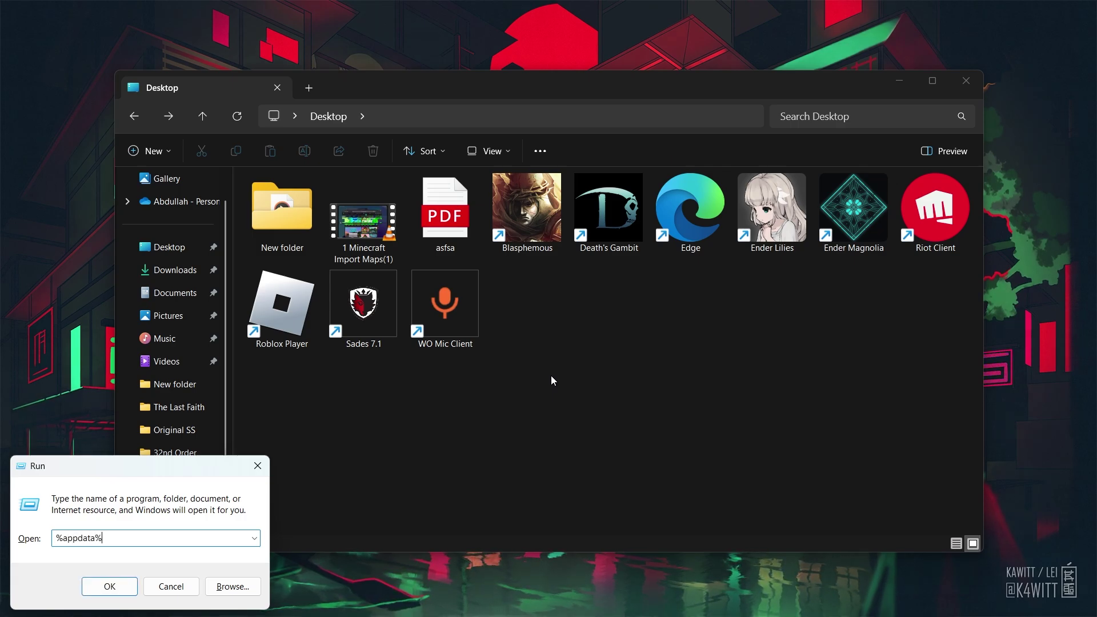
pyautogui.press('Return')
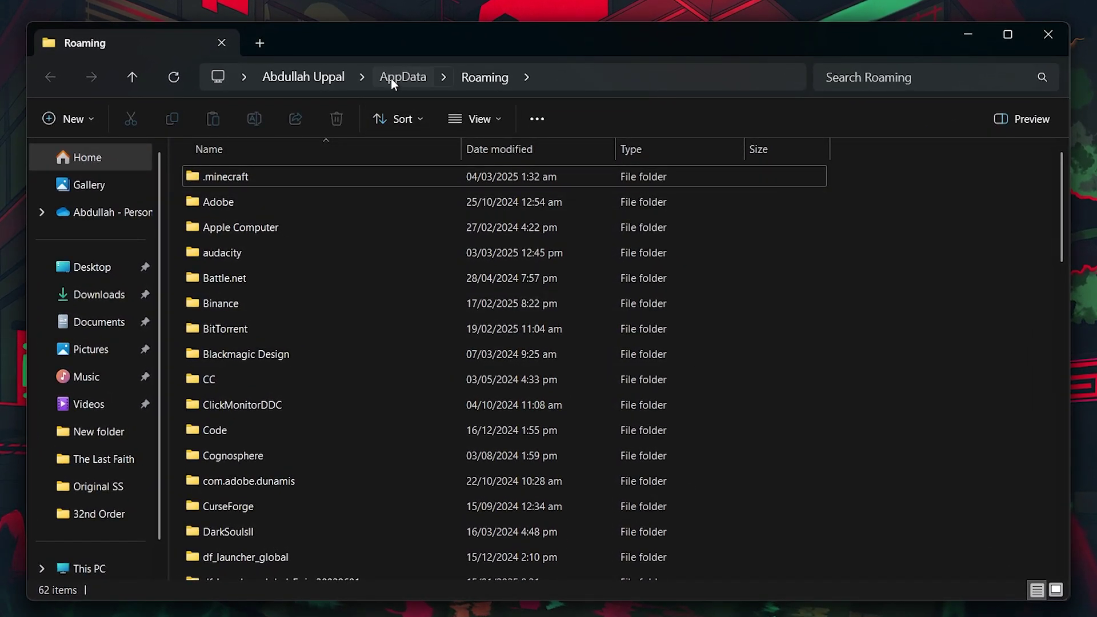
# Attempt to delete the Riot Games folder inside AppData Local, then close that window.
pyautogui.click(392, 77)
pyautogui.doubleClick(225, 181)
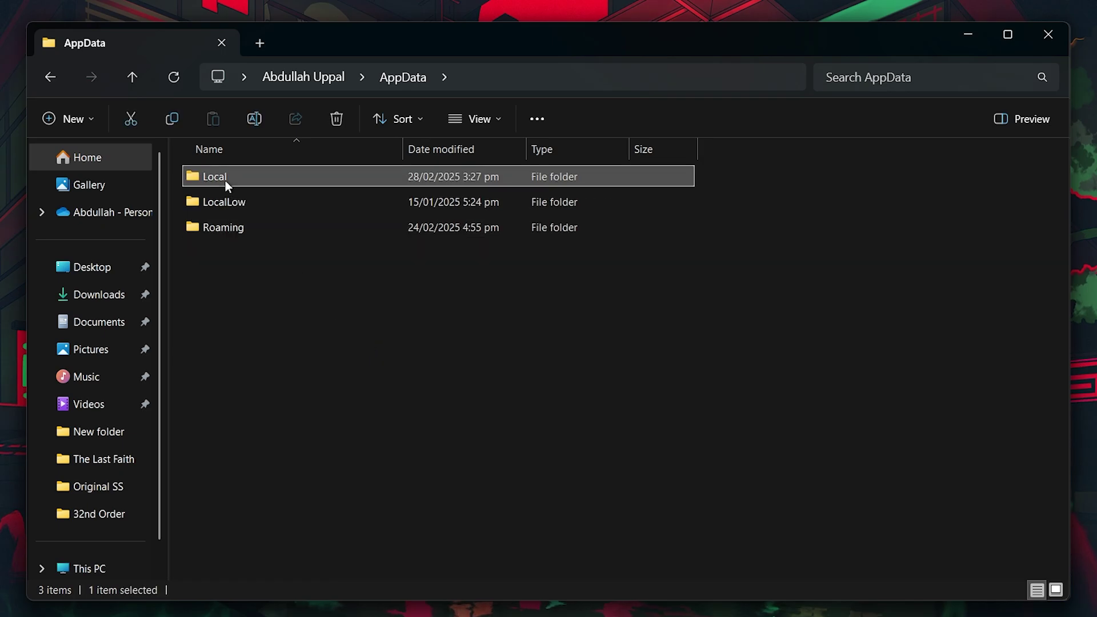
pyautogui.click(232, 205)
pyautogui.press('r')
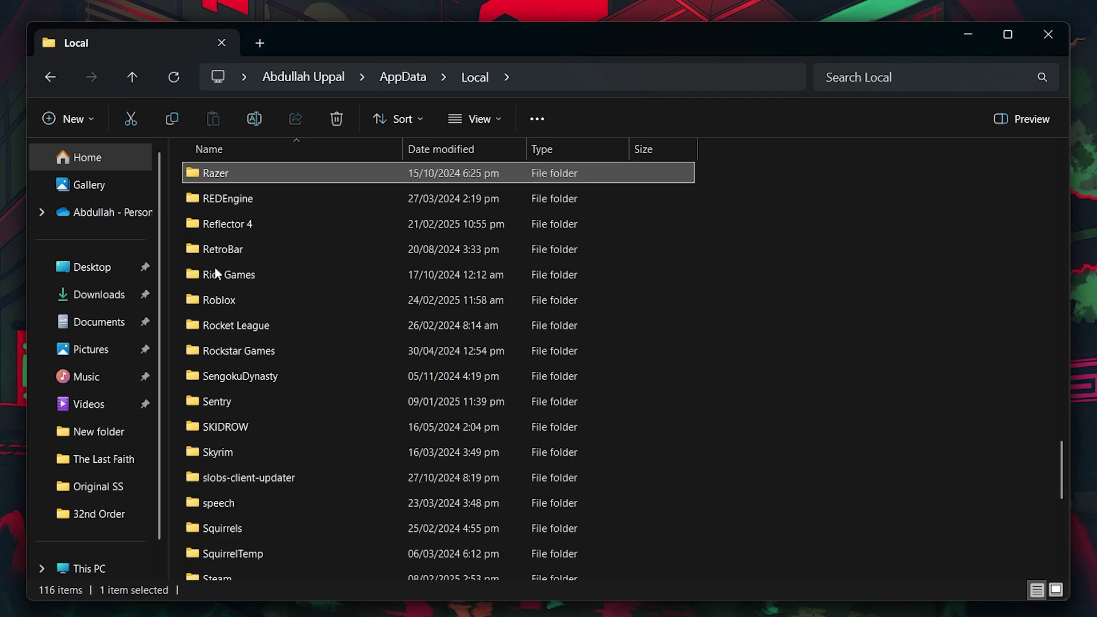
pyautogui.click(220, 275)
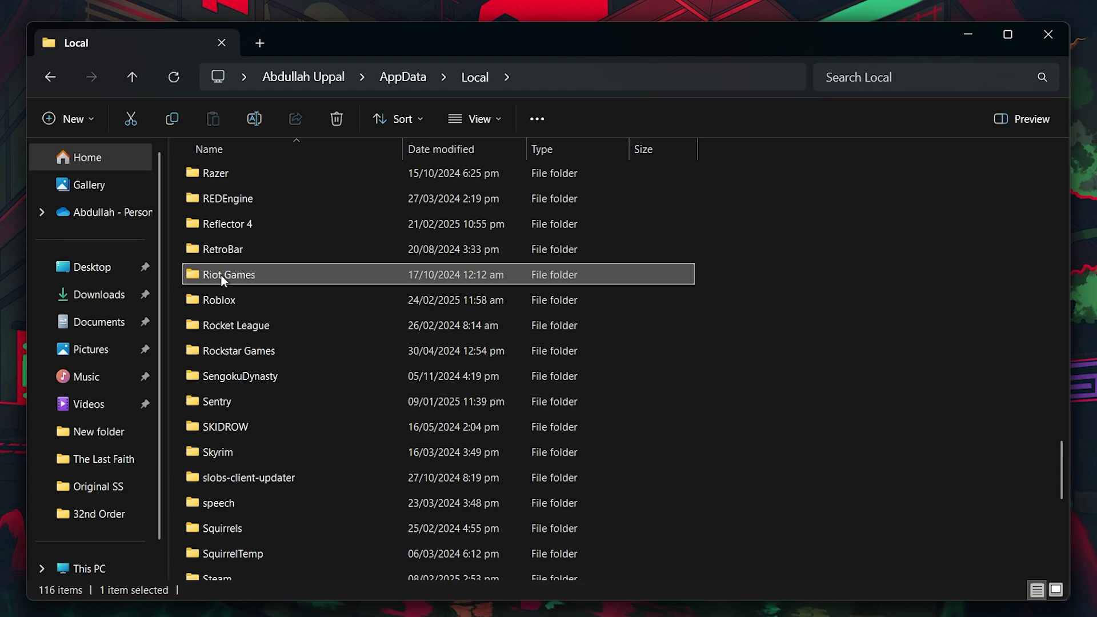
pyautogui.rightClick(220, 276)
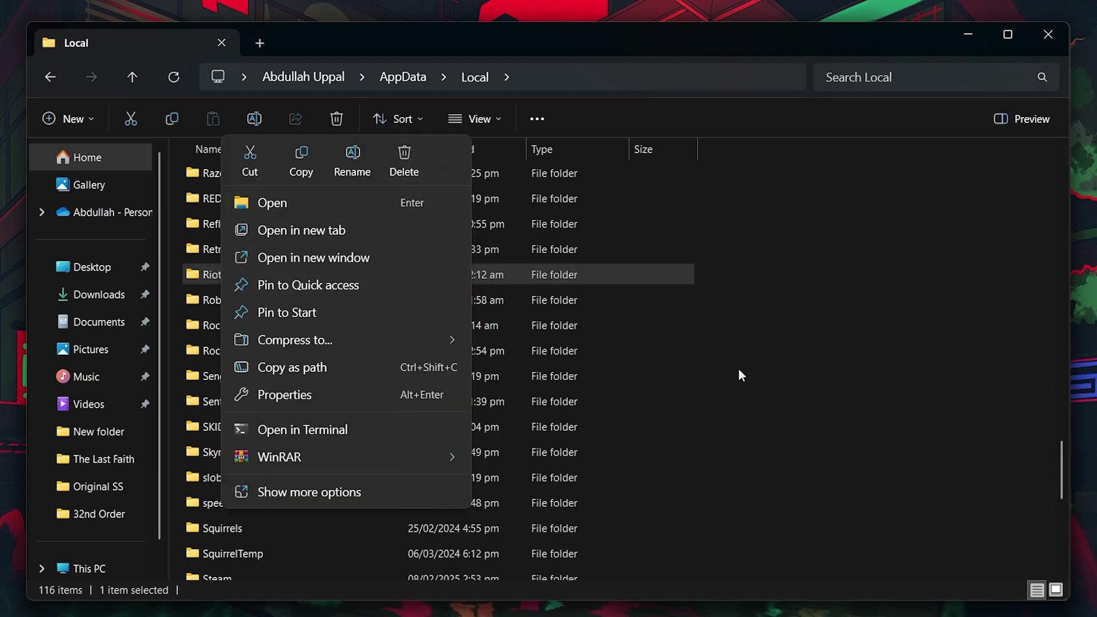
pyautogui.click(820, 400)
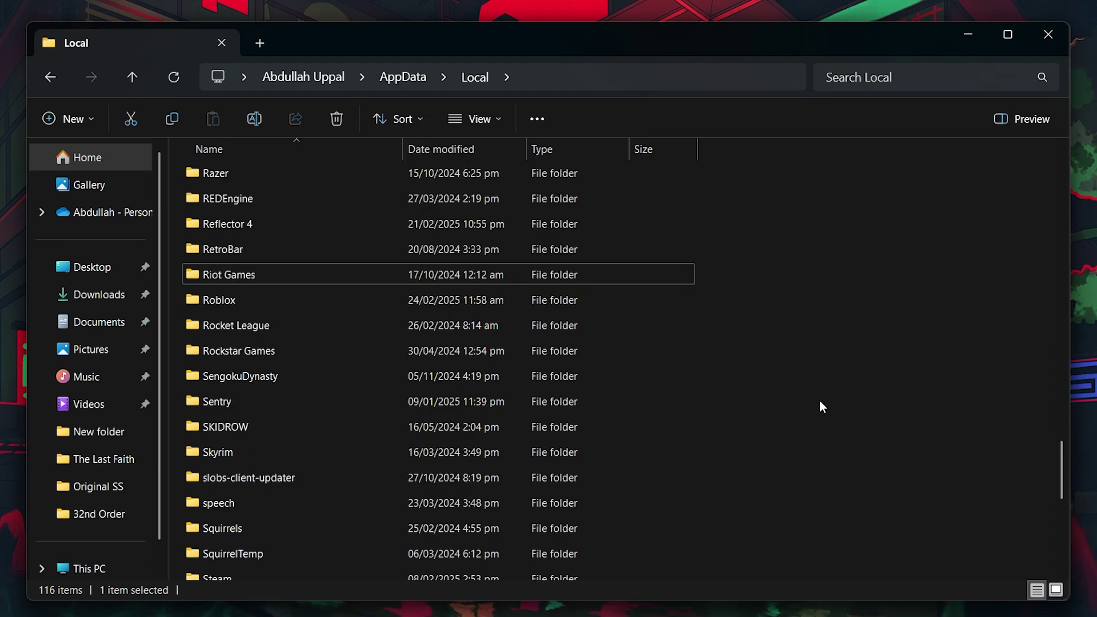
pyautogui.click(1048, 34)
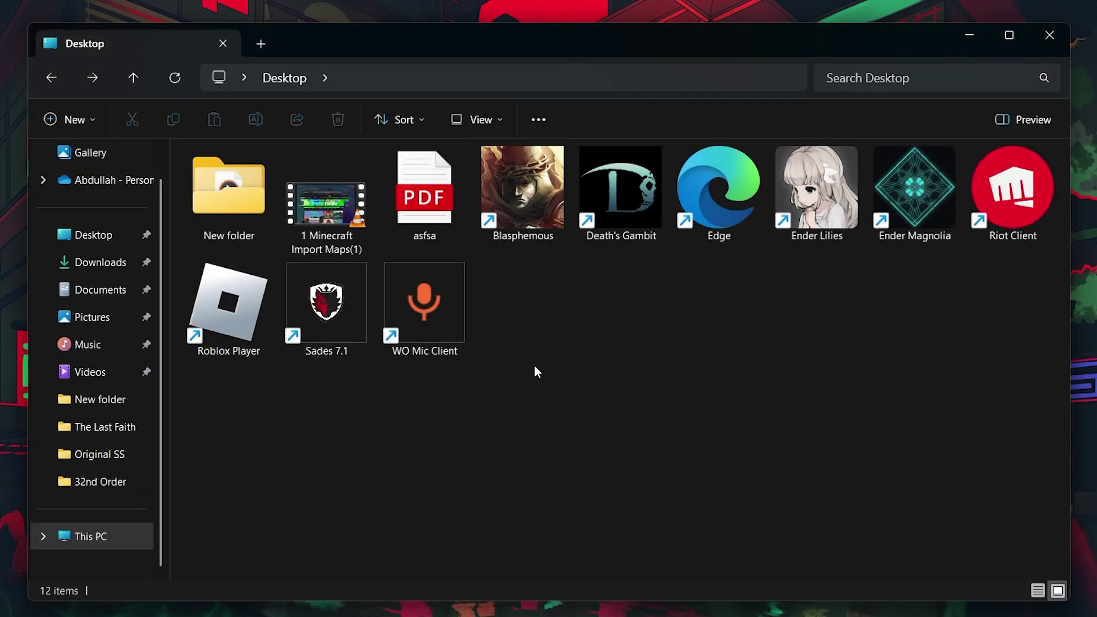
# Search Start for 'riot' and open the file location of the Riot Client result.
pyautogui.press('super')
pyautogui.write('riot')
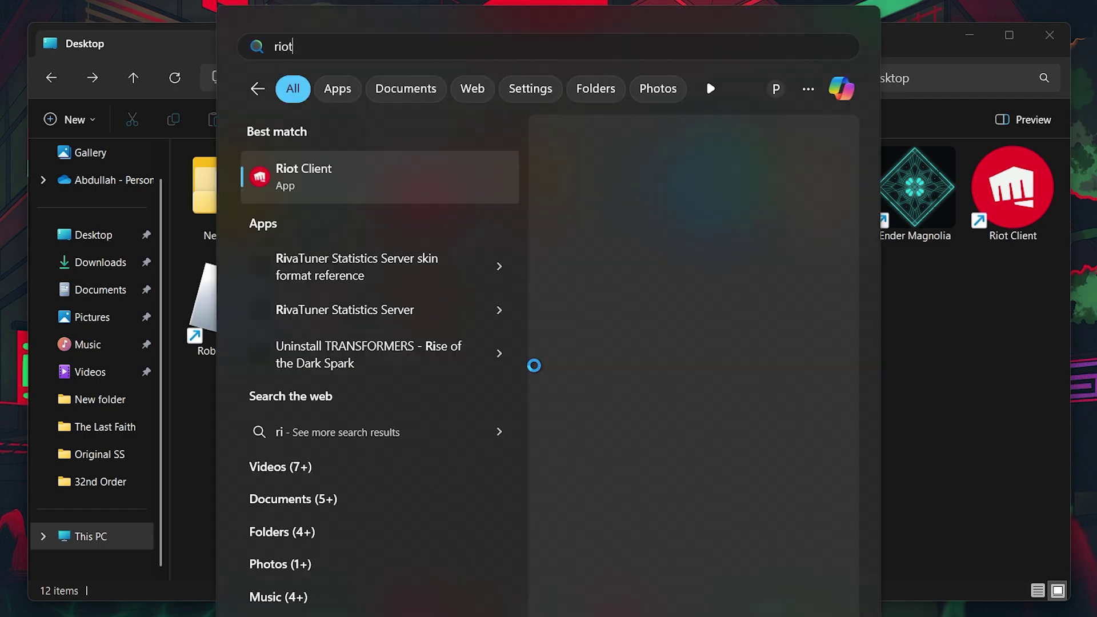
pyautogui.rightClick(318, 183)
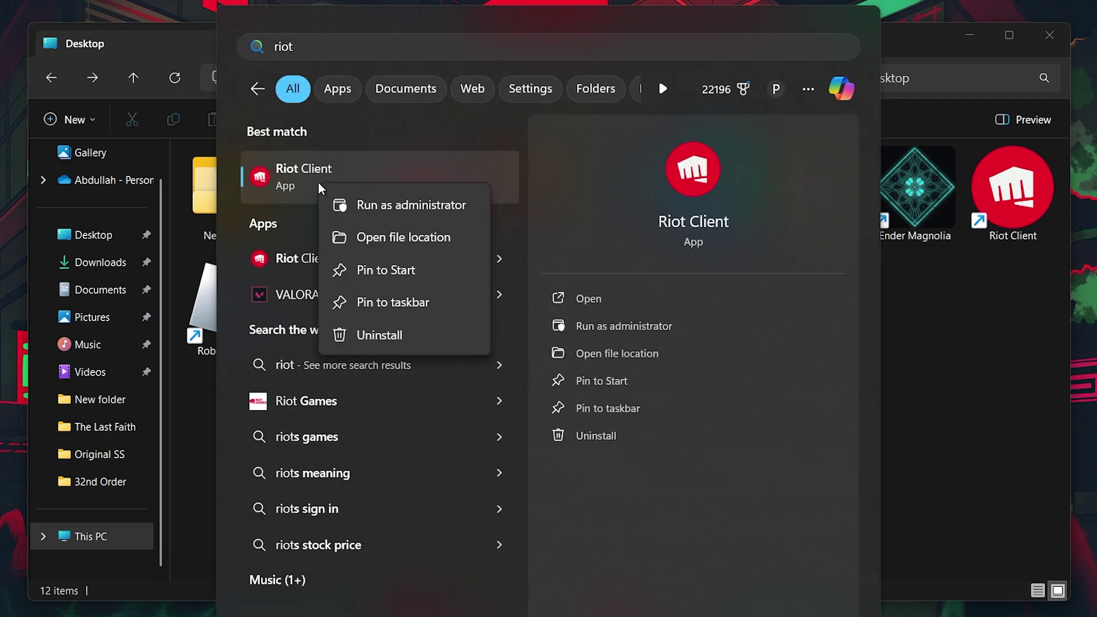
pyautogui.click(379, 243)
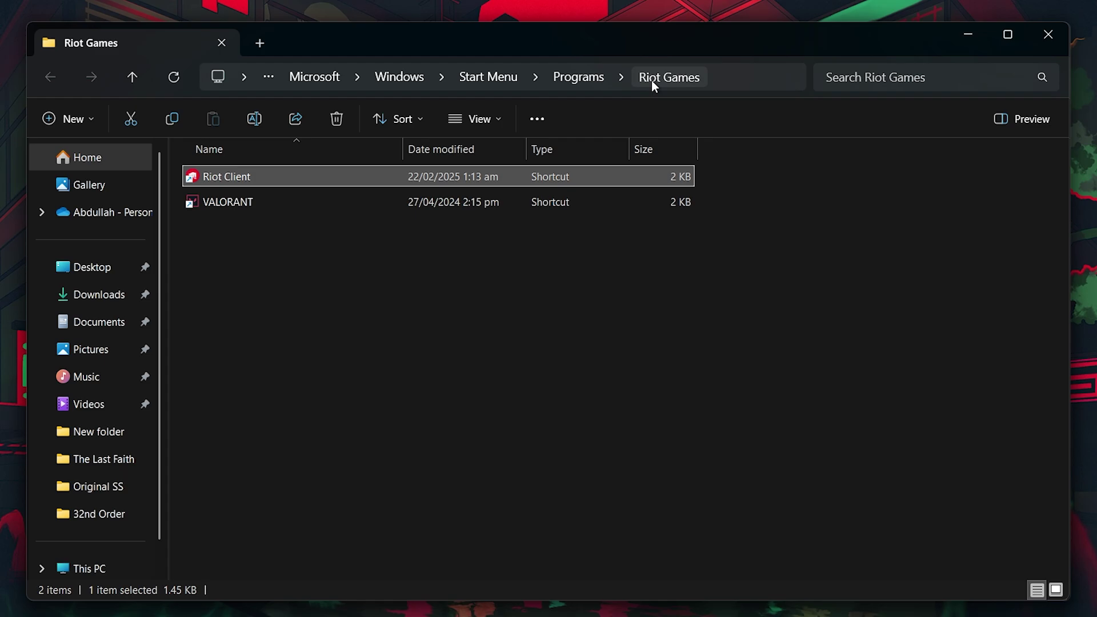
# Go up to Start Menu Programs and attempt to delete the Riot Games folder there.
pyautogui.click(578, 78)
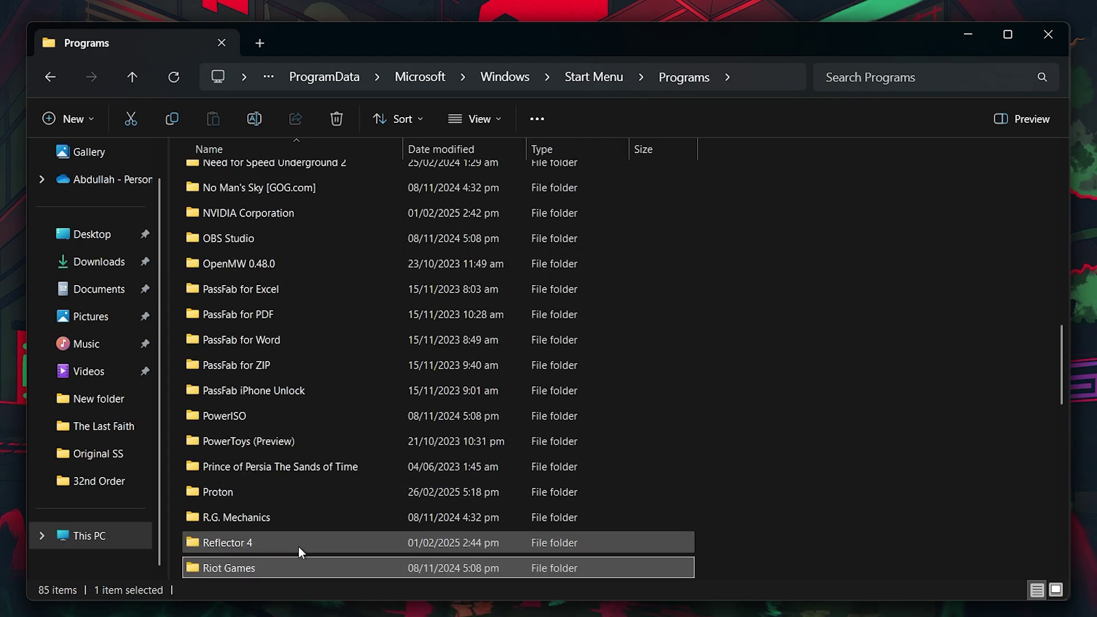
pyautogui.rightClick(241, 565)
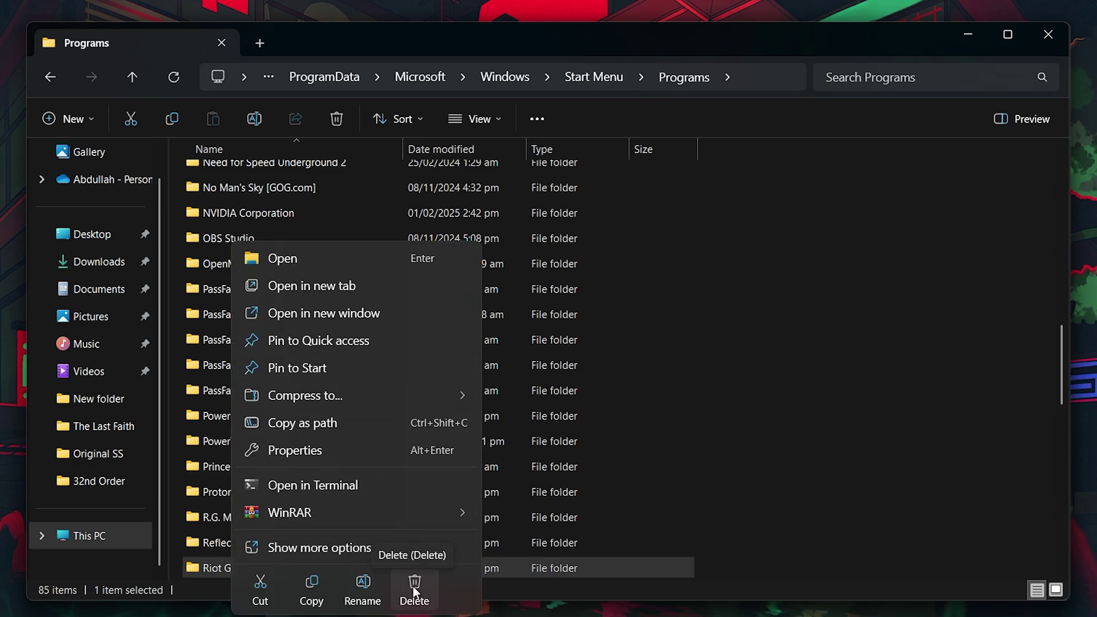
pyautogui.click(893, 257)
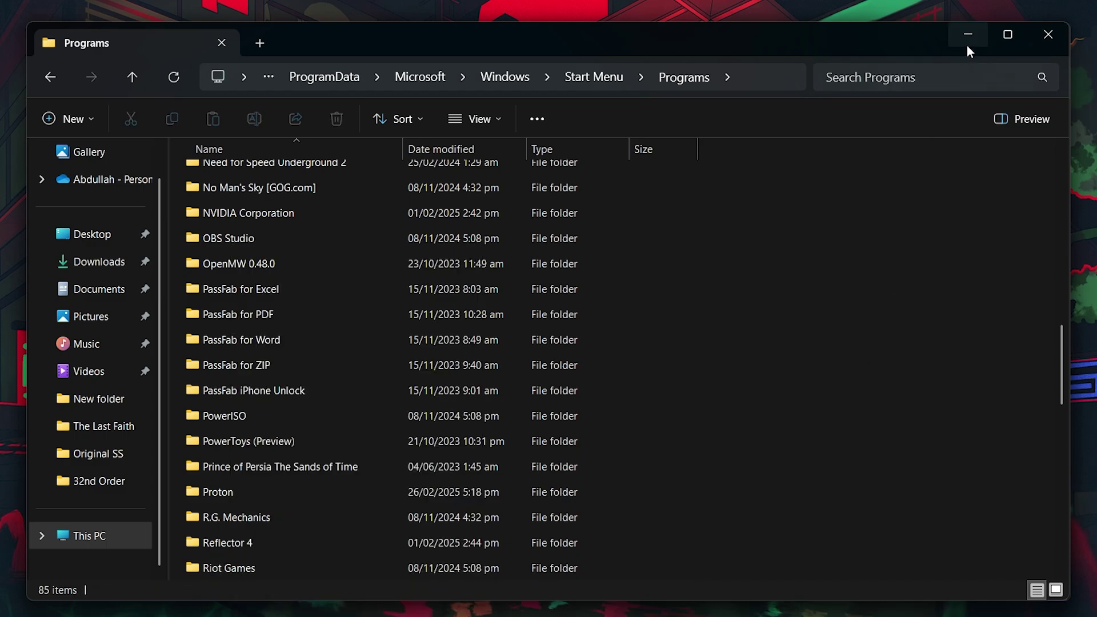